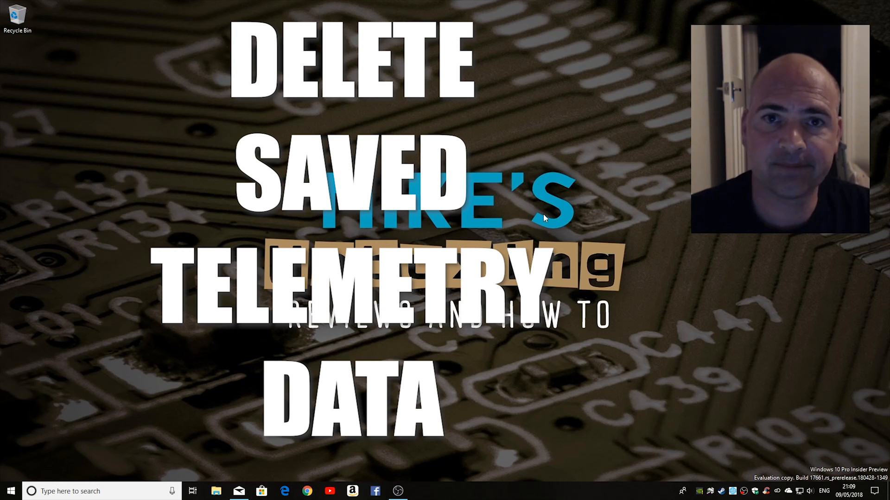
Launch Windows Settings from the Start menu and move its window to the left side of the screen.
{"action": "left_click", "coordinate": [10, 492]}
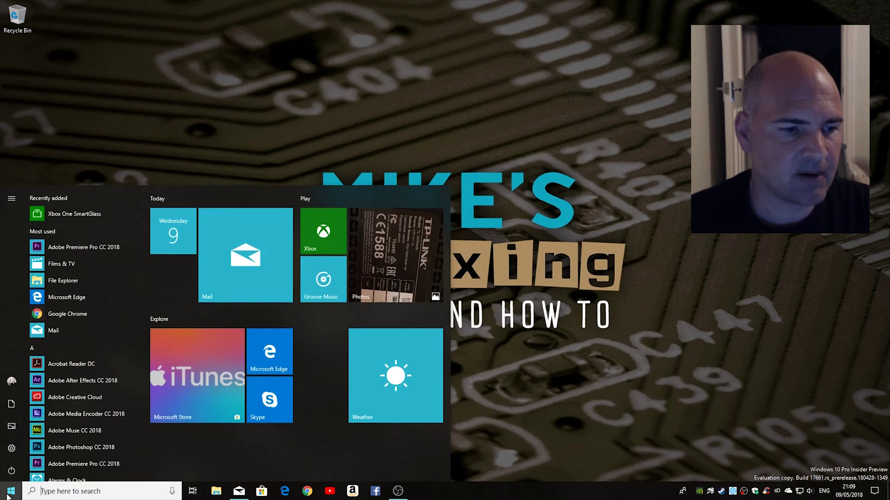
{"action": "left_click", "coordinate": [12, 449]}
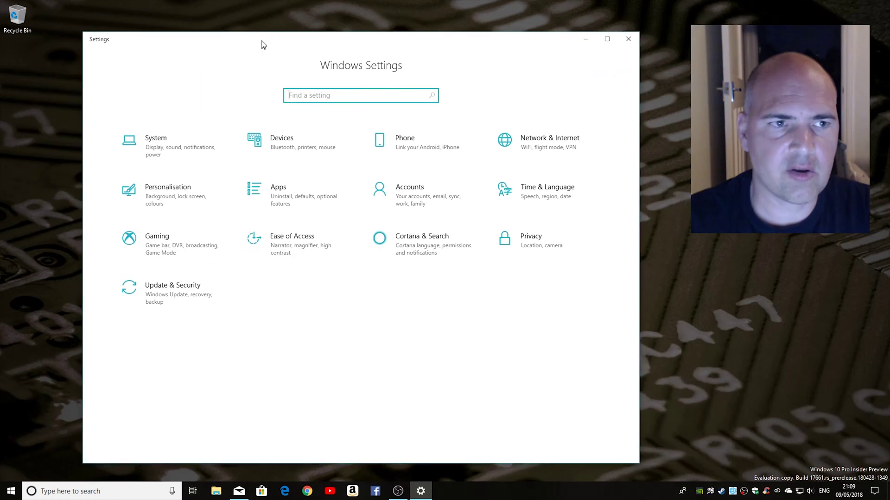
{"action": "left_click_drag", "start_coordinate": [486, 30], "coordinate": [239, 37]}
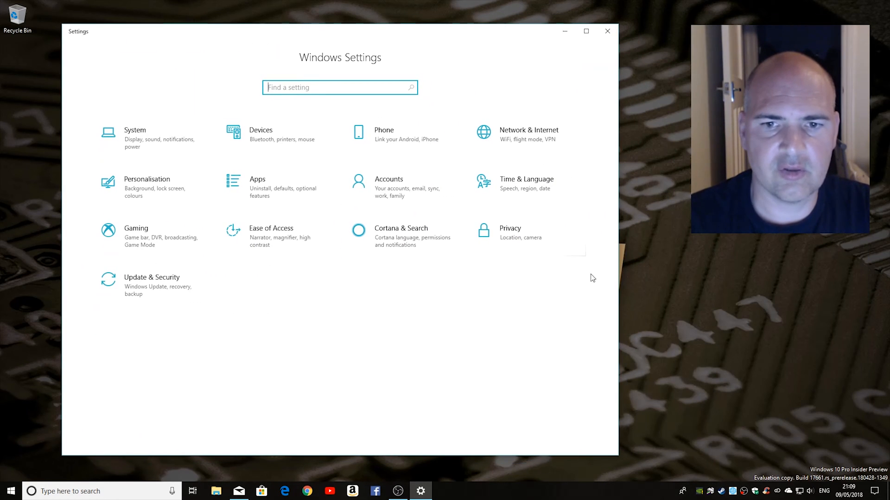
Go into the Privacy section to see the general privacy options.
{"action": "left_click", "coordinate": [511, 238]}
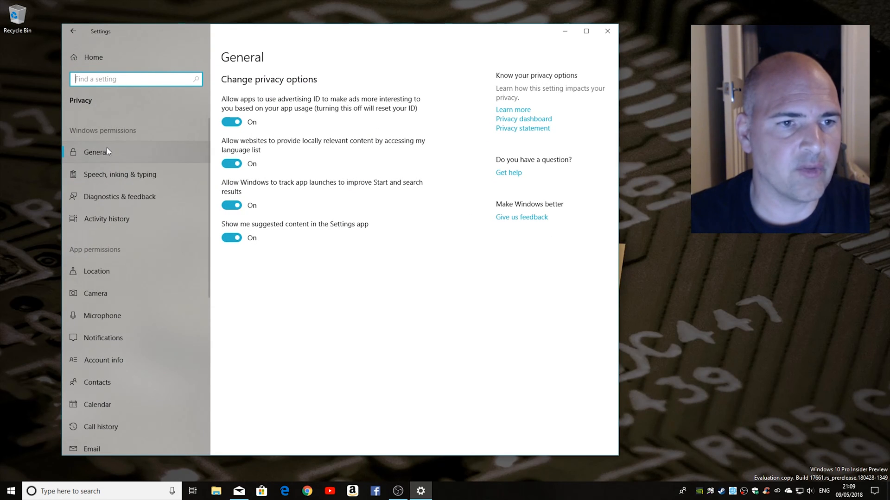
Switch to the Diagnostics & feedback page within Privacy.
{"action": "left_click", "coordinate": [109, 197]}
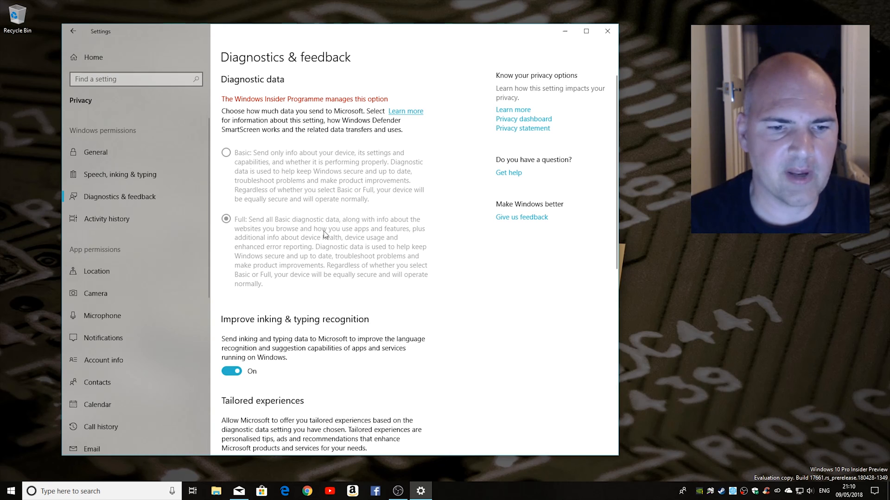
{"action": "scroll", "coordinate": [324, 235], "scroll_direction": "down", "scroll_amount": 2}
{"action": "scroll", "coordinate": [324, 235], "scroll_direction": "down", "scroll_amount": 3}
{"action": "scroll", "coordinate": [324, 235], "scroll_direction": "down", "scroll_amount": 2}
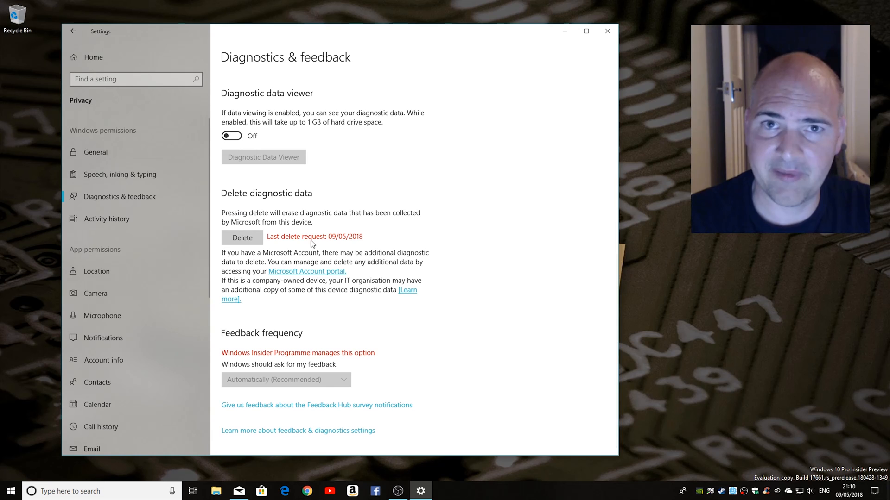
{"action": "left_click", "coordinate": [243, 240]}
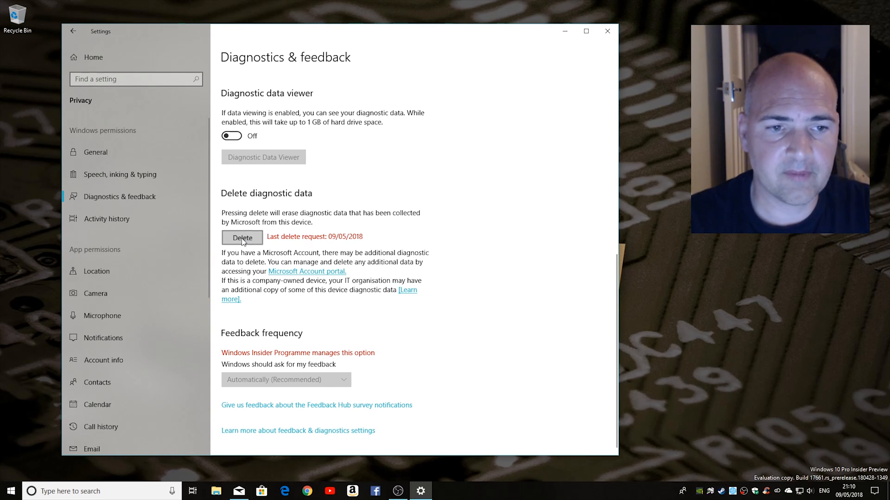